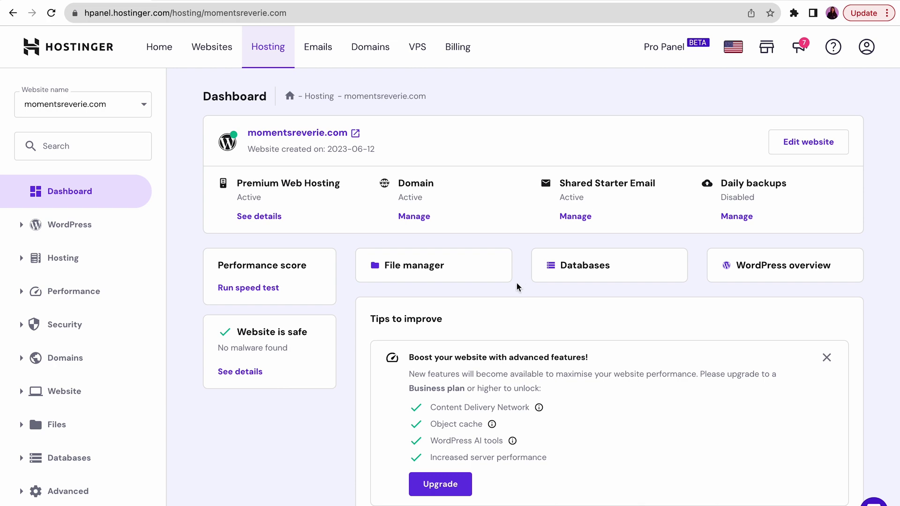
Create phpinfo.php in public_html and paste the phpinfo() code into it
left_click(468, 266)
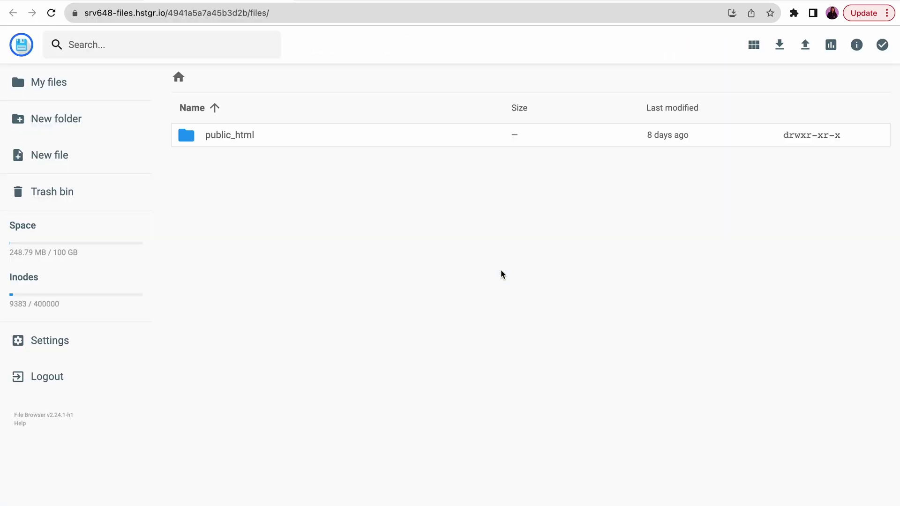
double_click(381, 136)
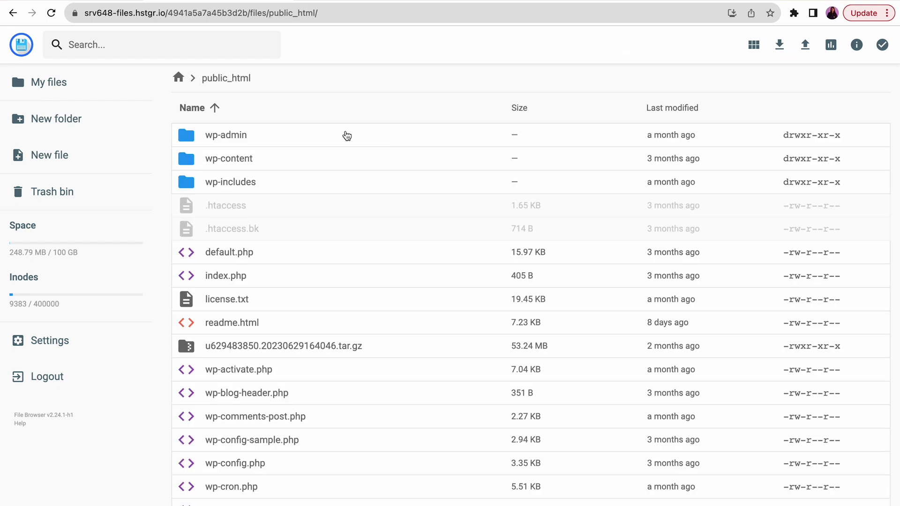
left_click(120, 151)
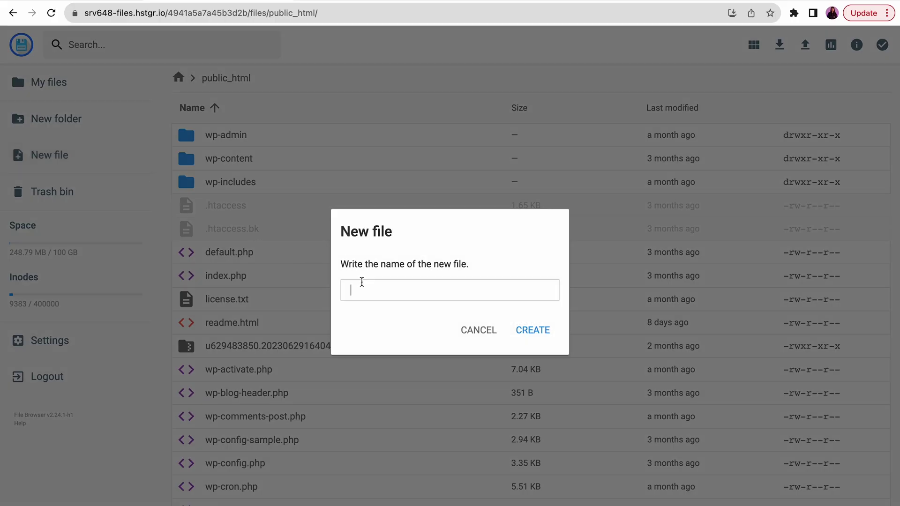
type("phpinfo.php")
left_click(533, 330)
type("<?php  phpinfo();  ?>")
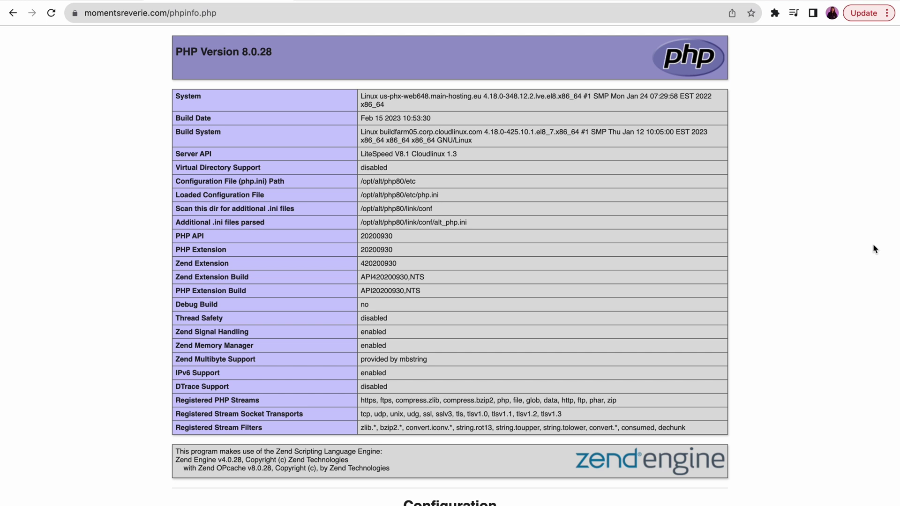
Search the phpinfo page for 'client' to find the mysqli Client API library version, mysqlnd 8.0.28
key("super+f")
type("client")
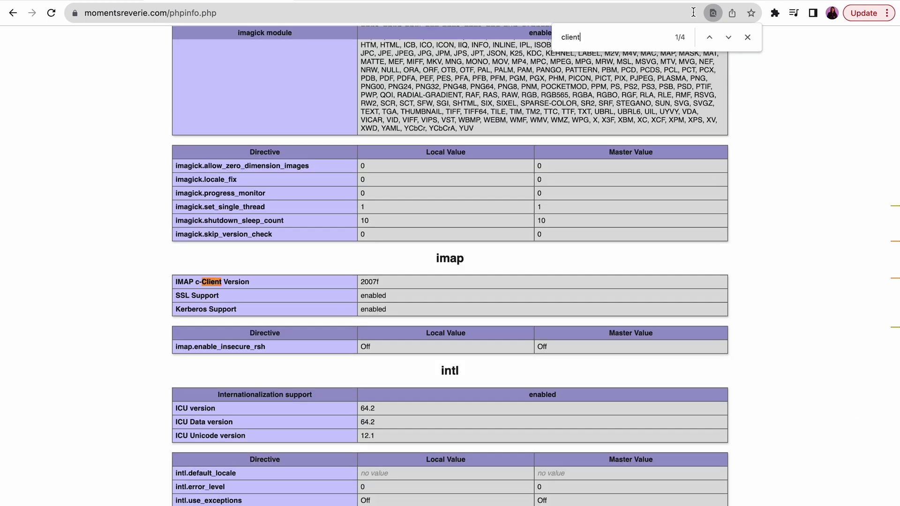
left_click(728, 38)
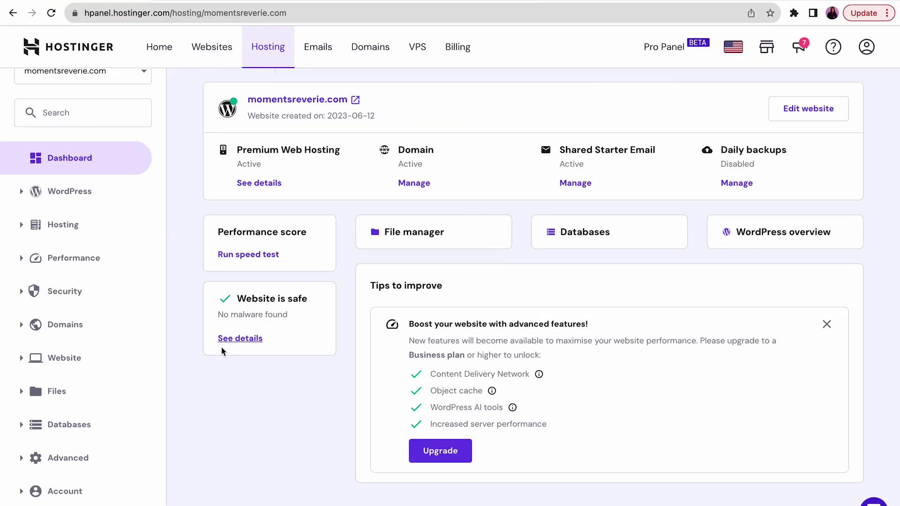
Open Advanced > PHP Configuration and review the PHP extensions list, confirming mysqlnd and nd_mysqli are enabled
left_click(90, 460)
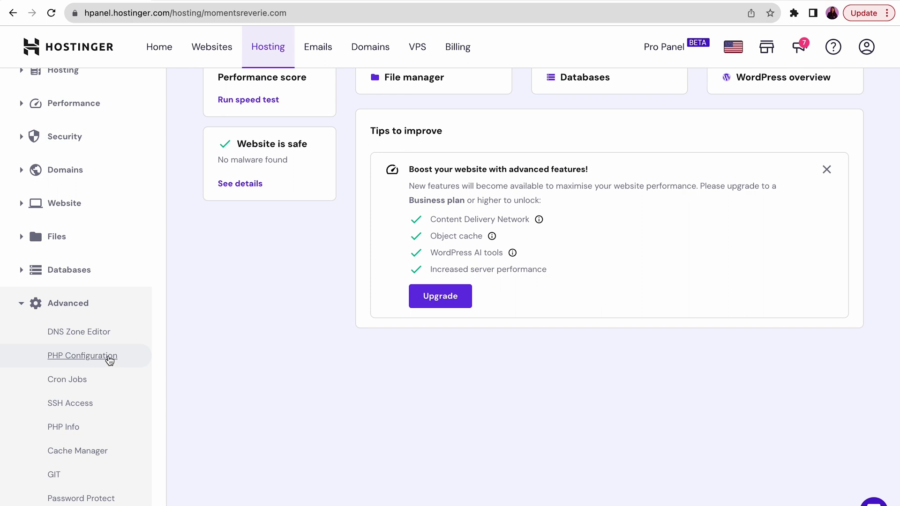
left_click(111, 358)
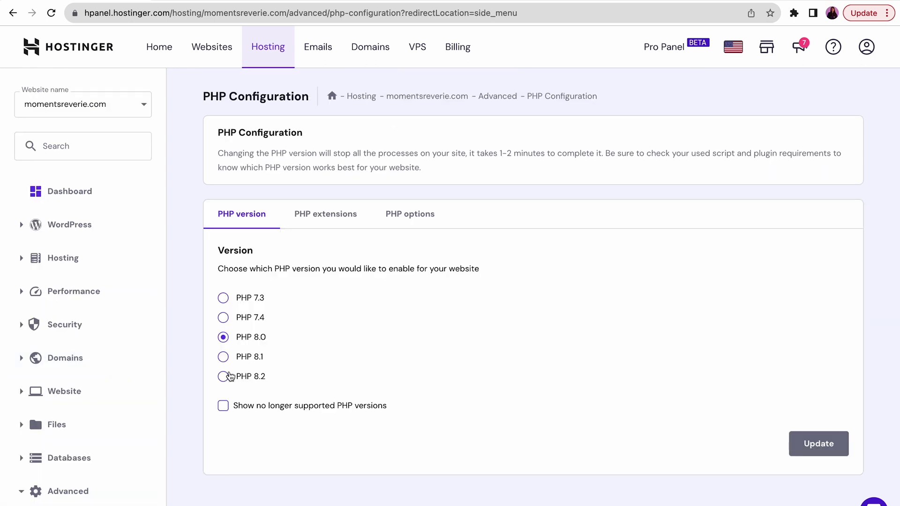
left_click(223, 376)
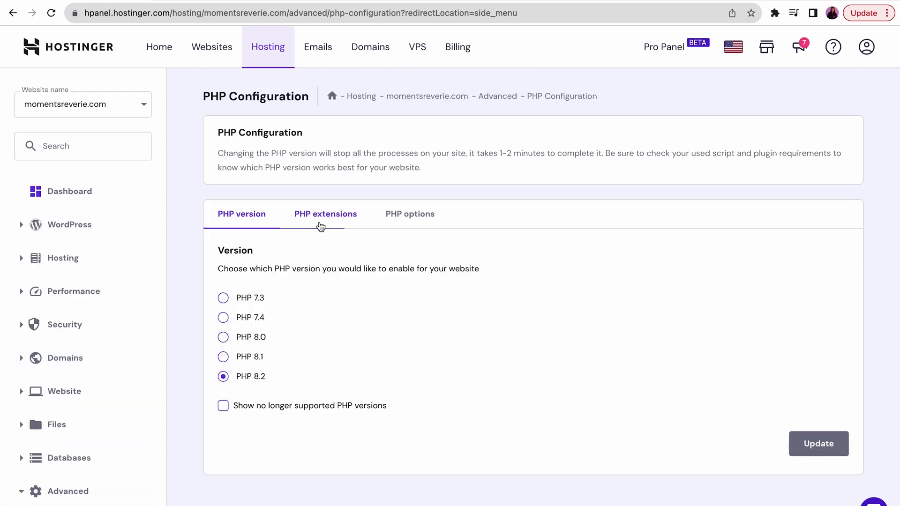
left_click(318, 225)
scroll(428, 417, "down", 5)
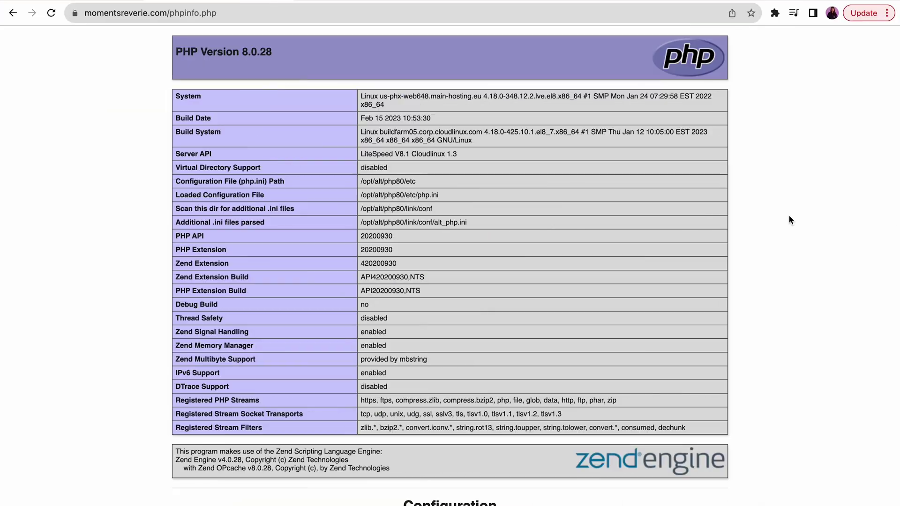
Search the phpinfo page for 'loaded' to find the loaded configuration file /opt/alt/php80/etc/php.ini
key("super+f")
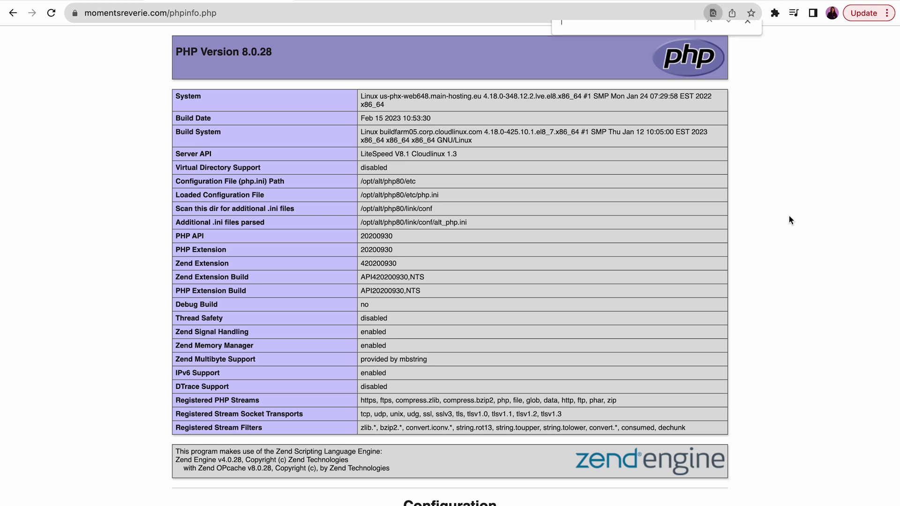
type("loaded")
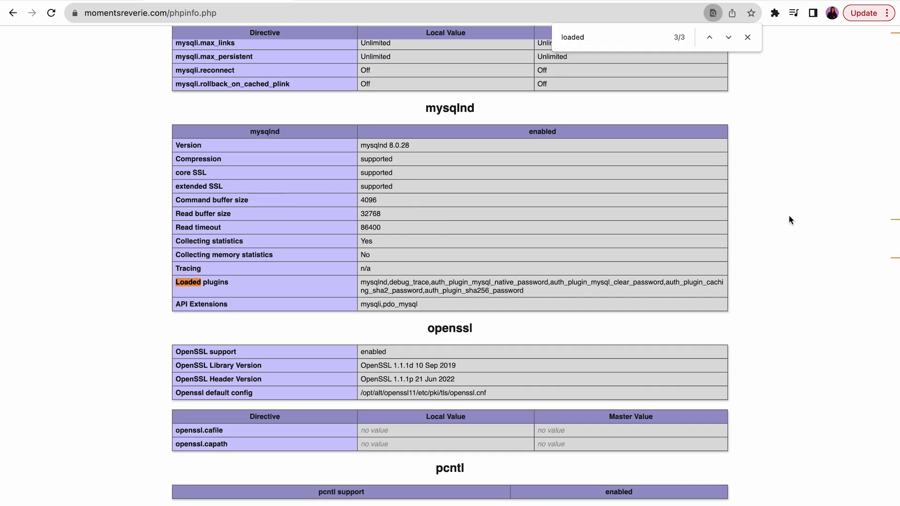
left_click(728, 37)
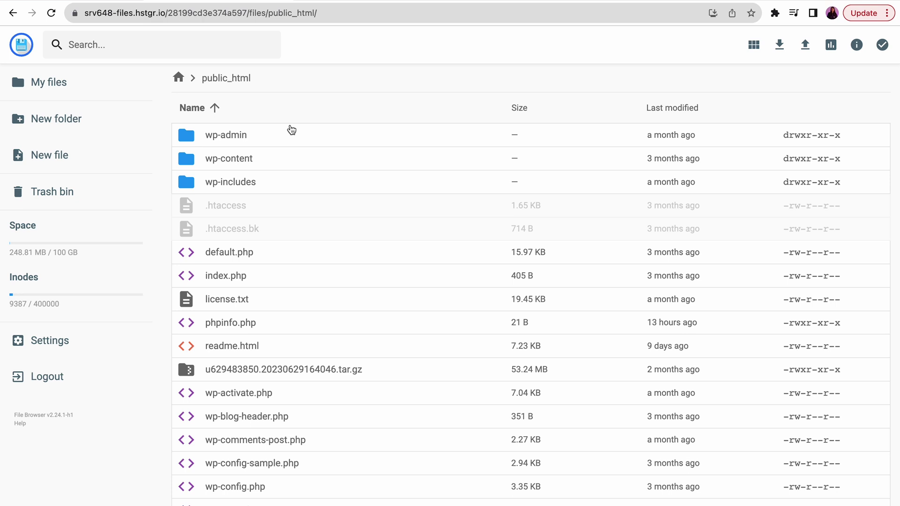
Delete phpinfo.php from public_html using its right-click menu
left_click(295, 323)
right_click(292, 325)
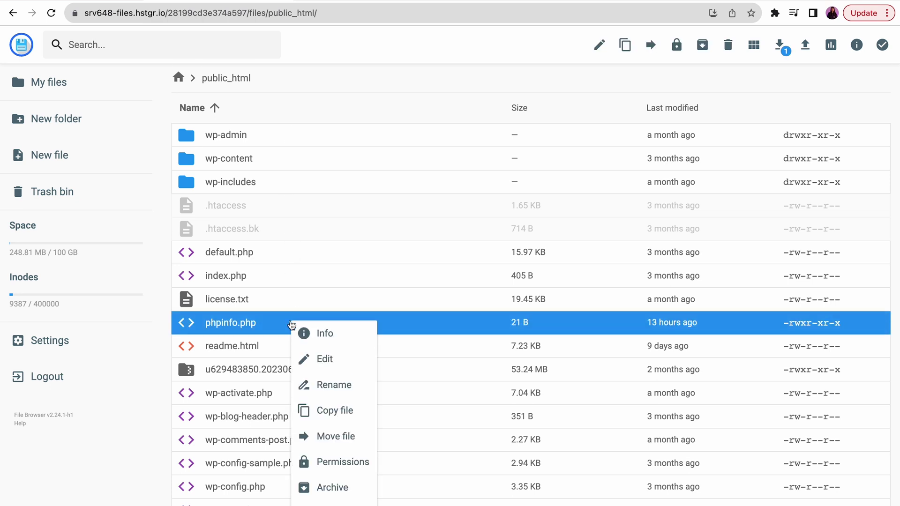
scroll(328, 328, "down", 2)
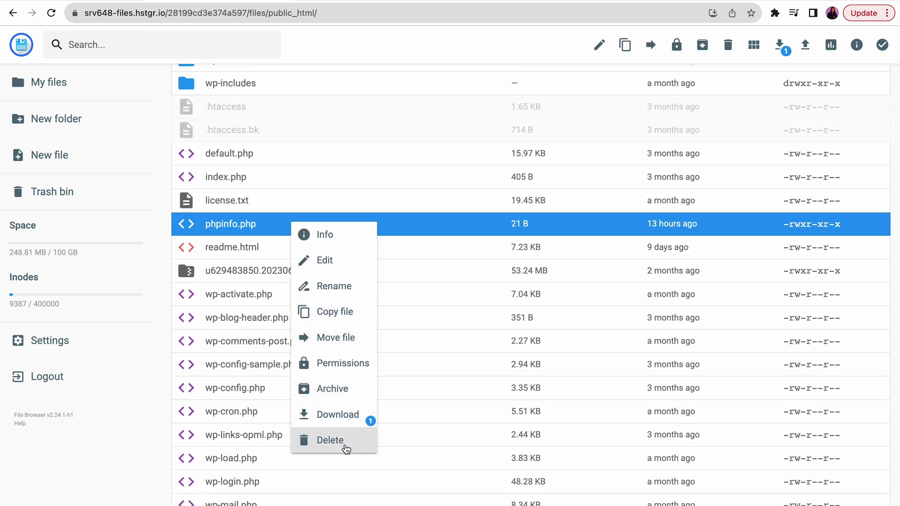
left_click(330, 440)
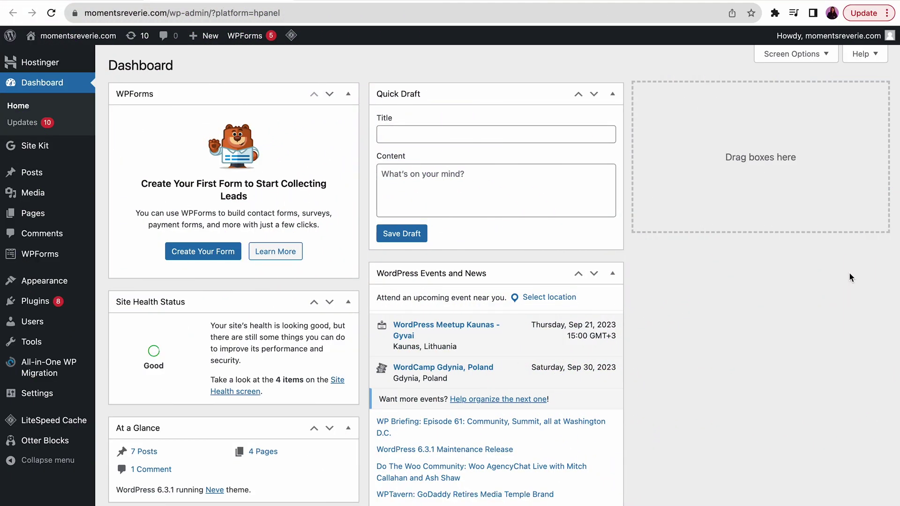
Open Tools > Site Health Info and expand Server to highlight the PHP version, 8.2.5
mouse_move(48, 341)
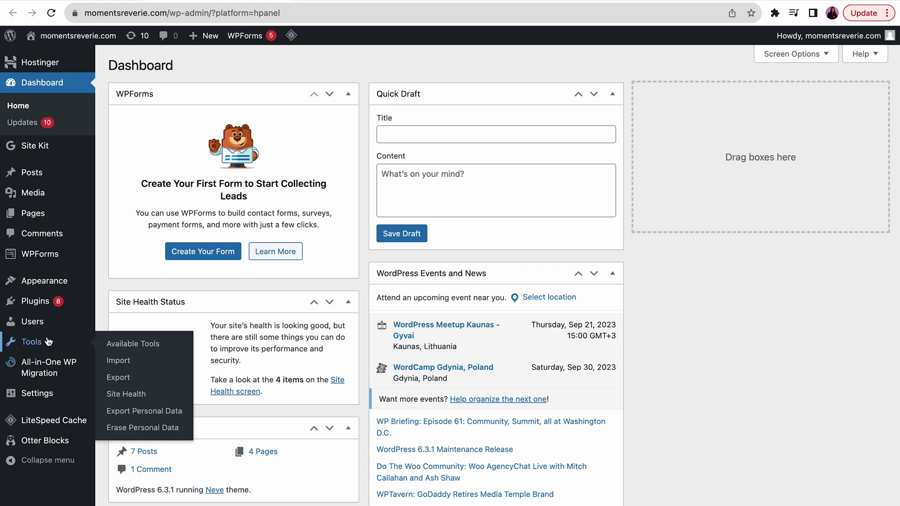
left_click(135, 397)
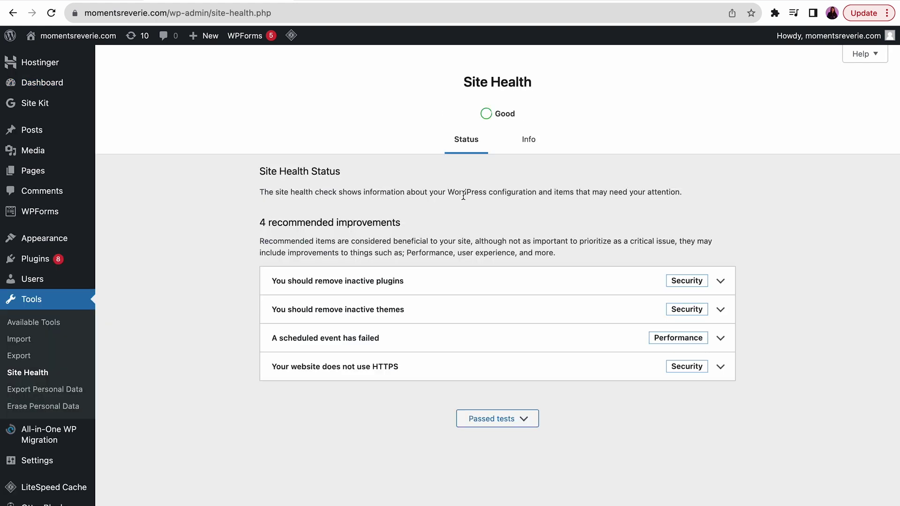
left_click(530, 147)
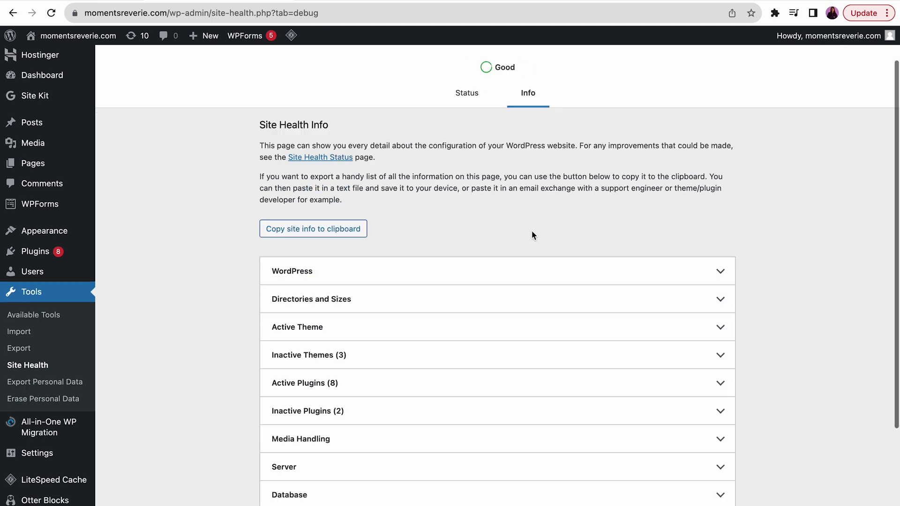
scroll(532, 235, "down", 4)
left_click(499, 324)
scroll(504, 310, "down", 2)
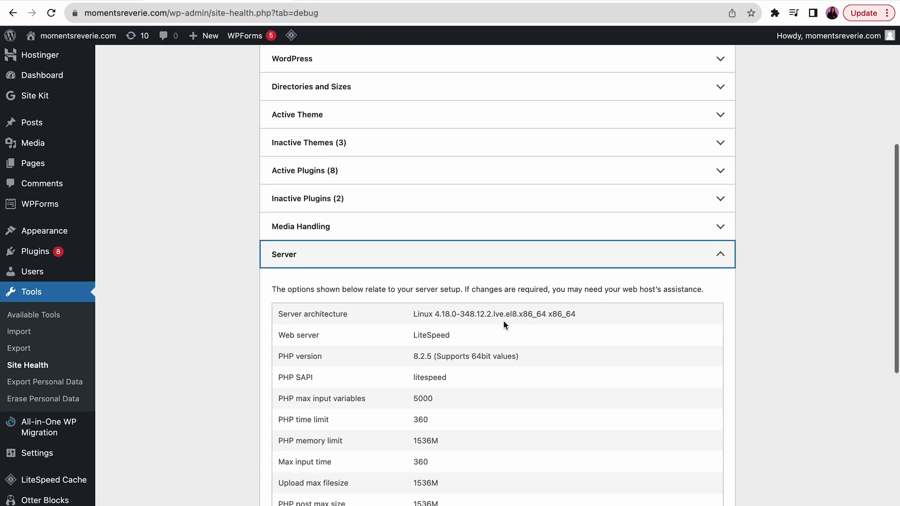
left_click_drag(519, 357, 273, 363)
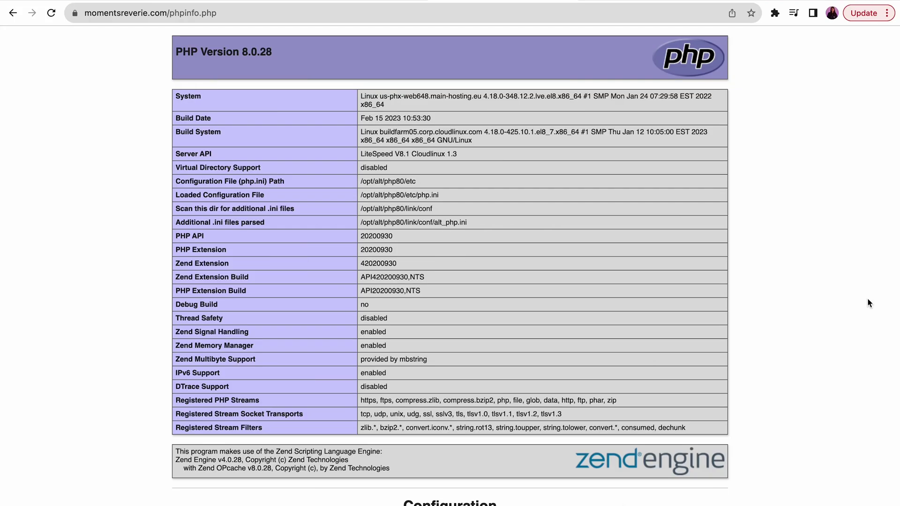
Search the phpinfo page for 'core' and select the Core PHP Version row showing 8.0.28
key("super+f")
type("core")
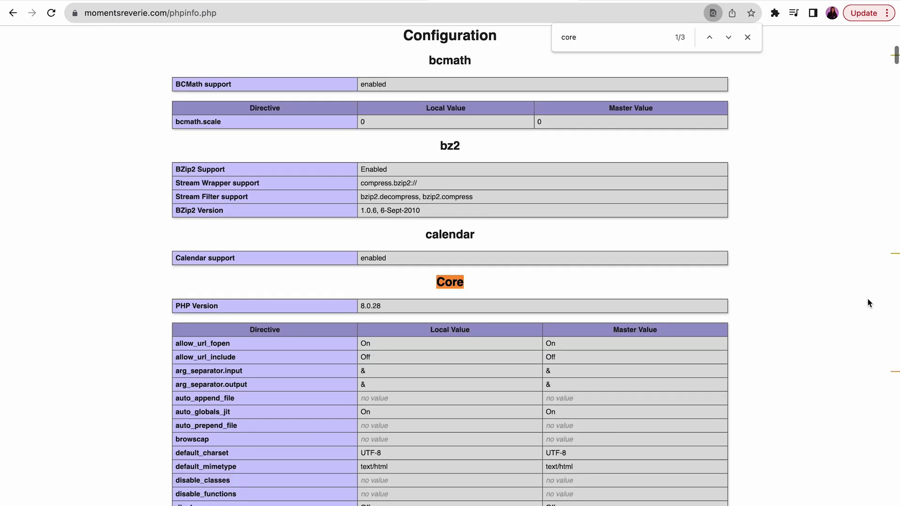
left_click_drag(382, 306, 314, 304)
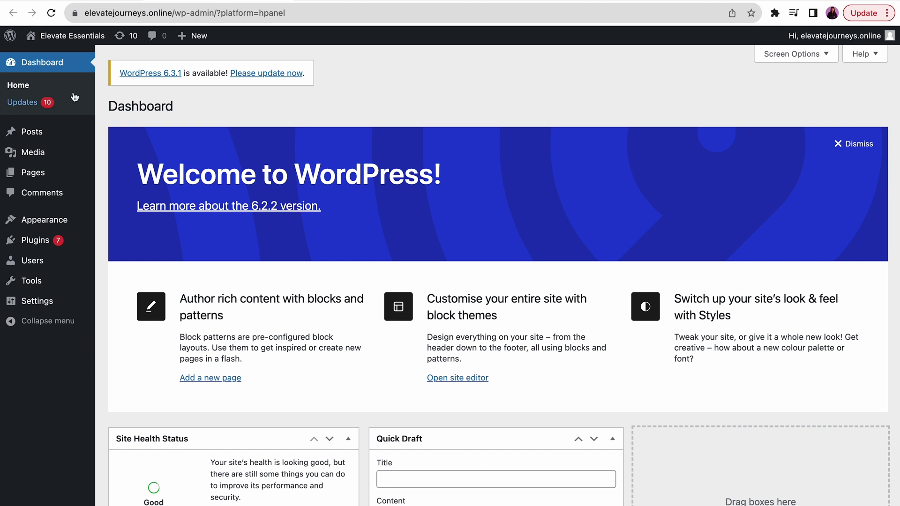
Start the WordPress update to 6.3.1 en_GB, then download wordpress-6.3.1.zip from wordpress.org
left_click(13, 103)
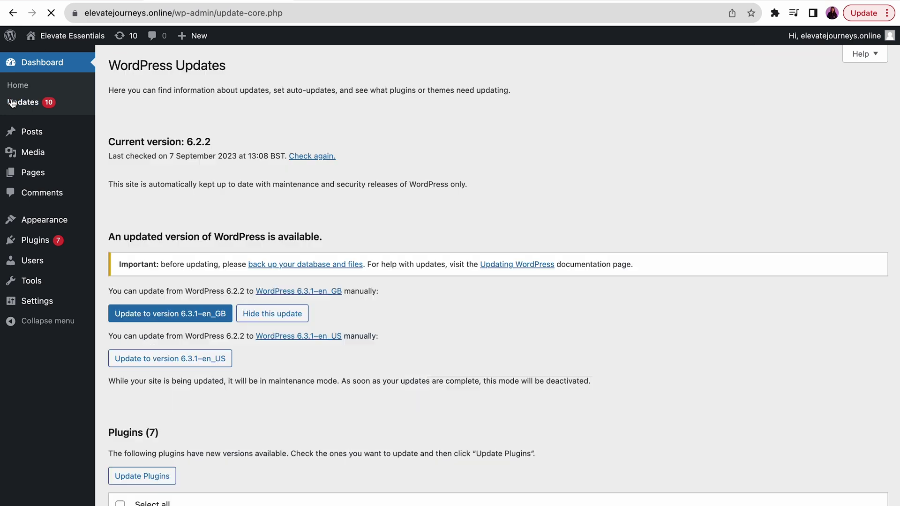
left_click(176, 314)
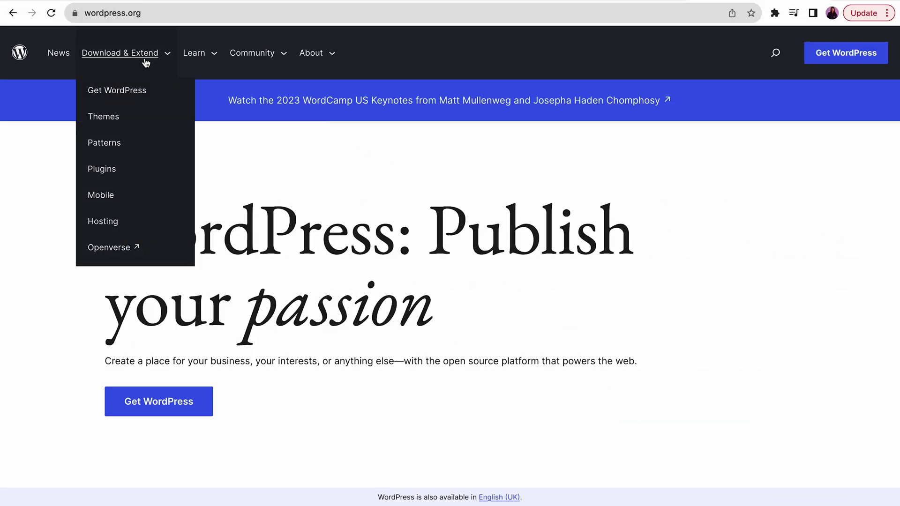
left_click(142, 91)
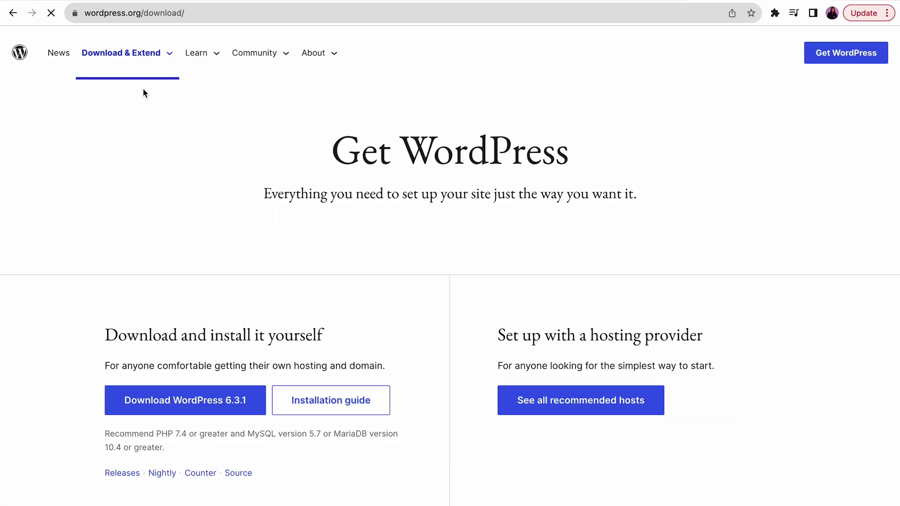
left_click(212, 406)
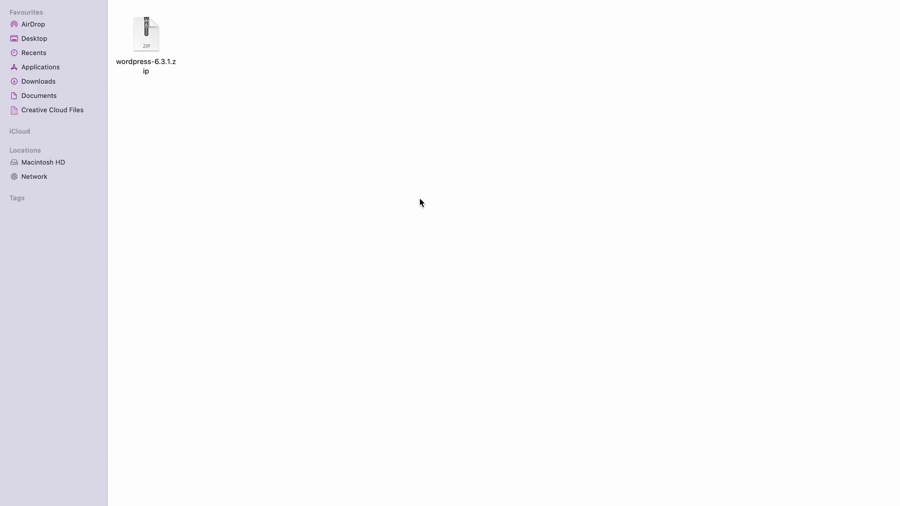
left_click(146, 32)
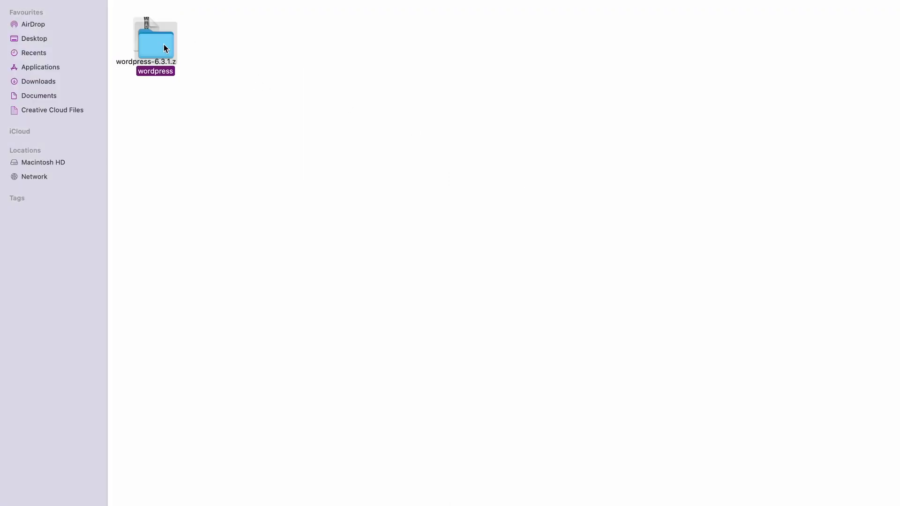
Open the extracted wordpress folder and move wp-config-sample.php and wp-content to the Bin
double_click(217, 36)
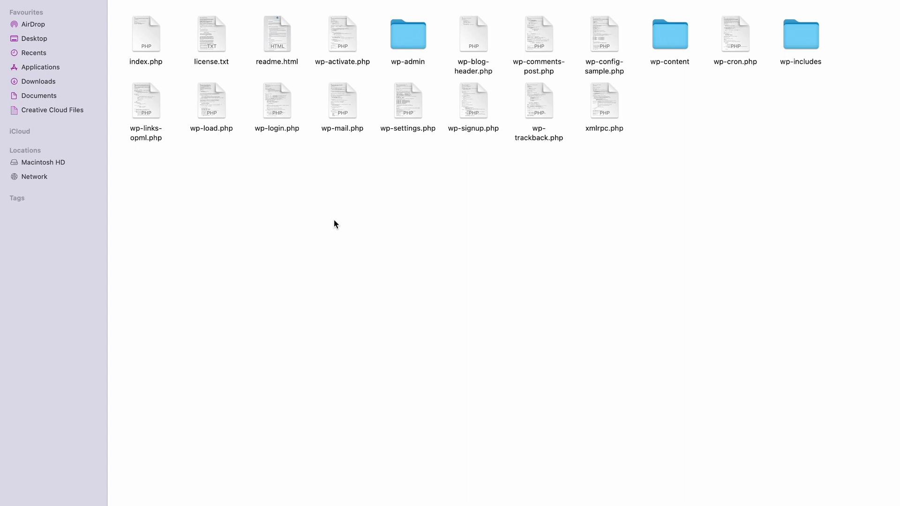
left_click(609, 32)
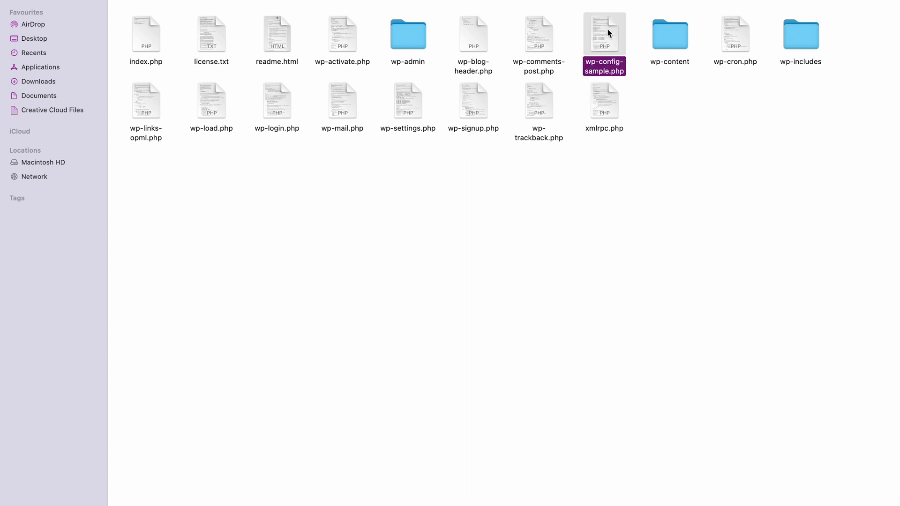
right_click(606, 29)
left_click(625, 67)
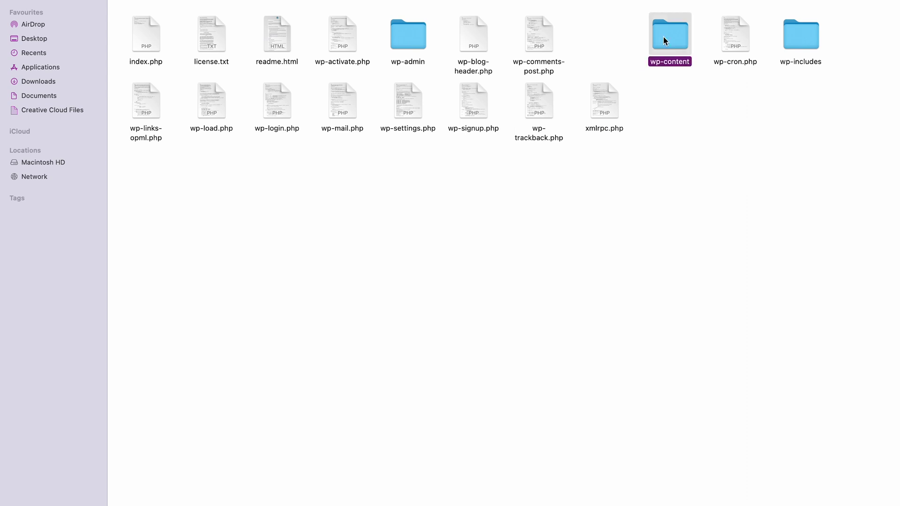
right_click(663, 37)
left_click(674, 63)
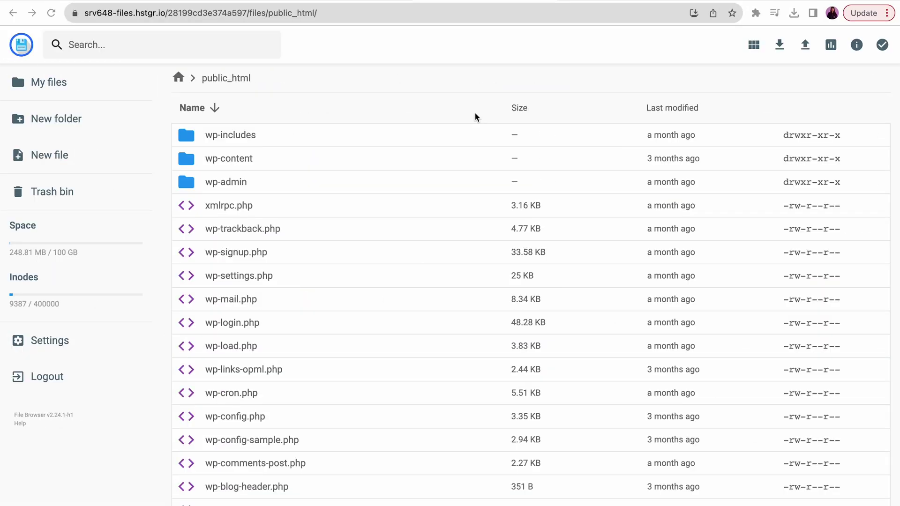
Upload the local wordpress folder into public_html, confirming all 2,597 files
left_click(809, 51)
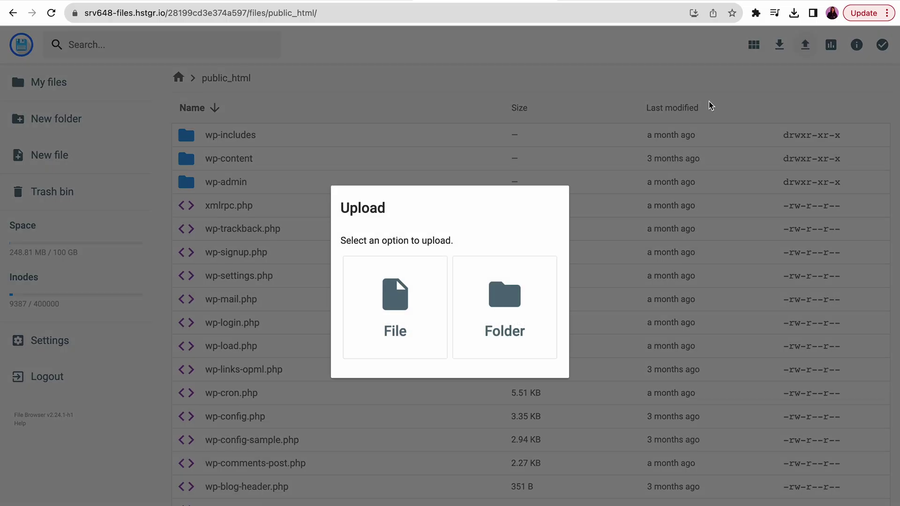
left_click(461, 269)
left_click(279, 217)
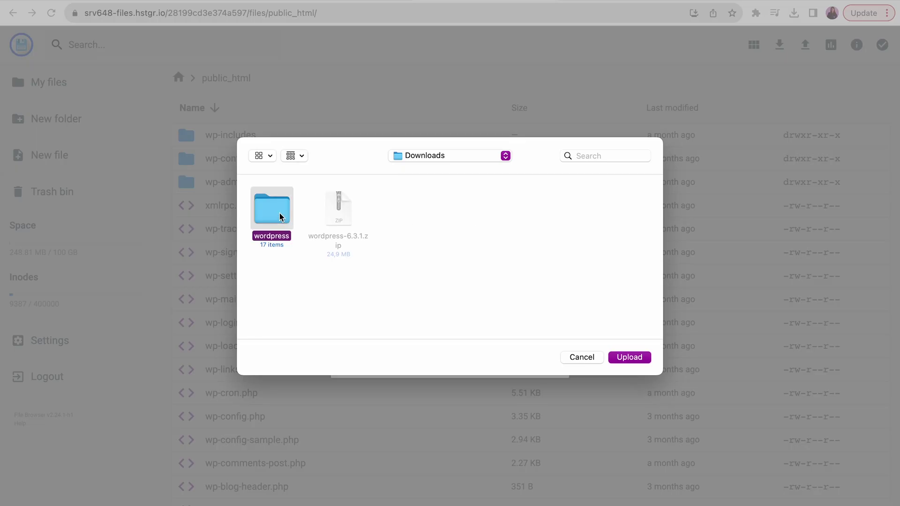
left_click(633, 358)
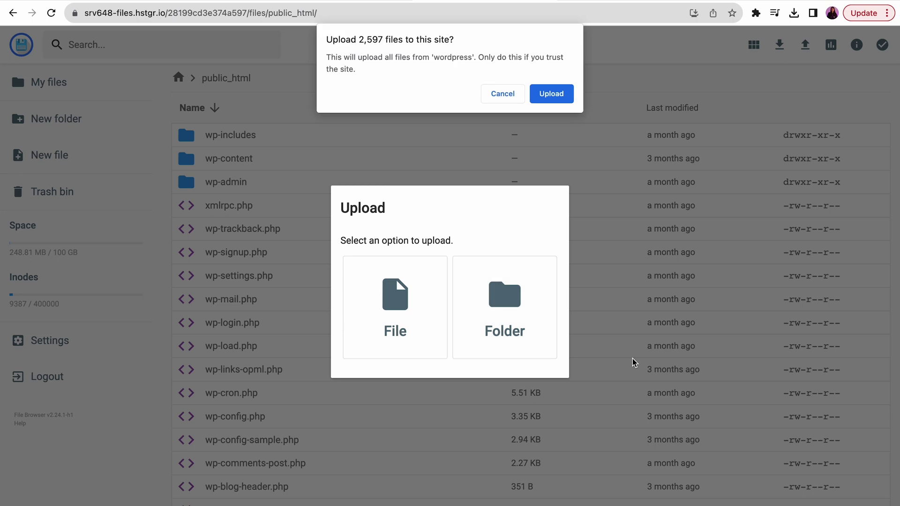
left_click(566, 95)
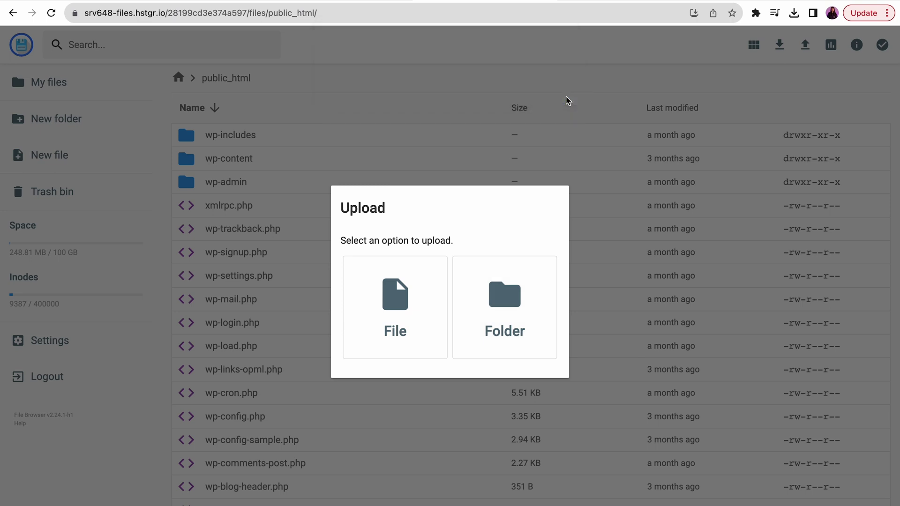